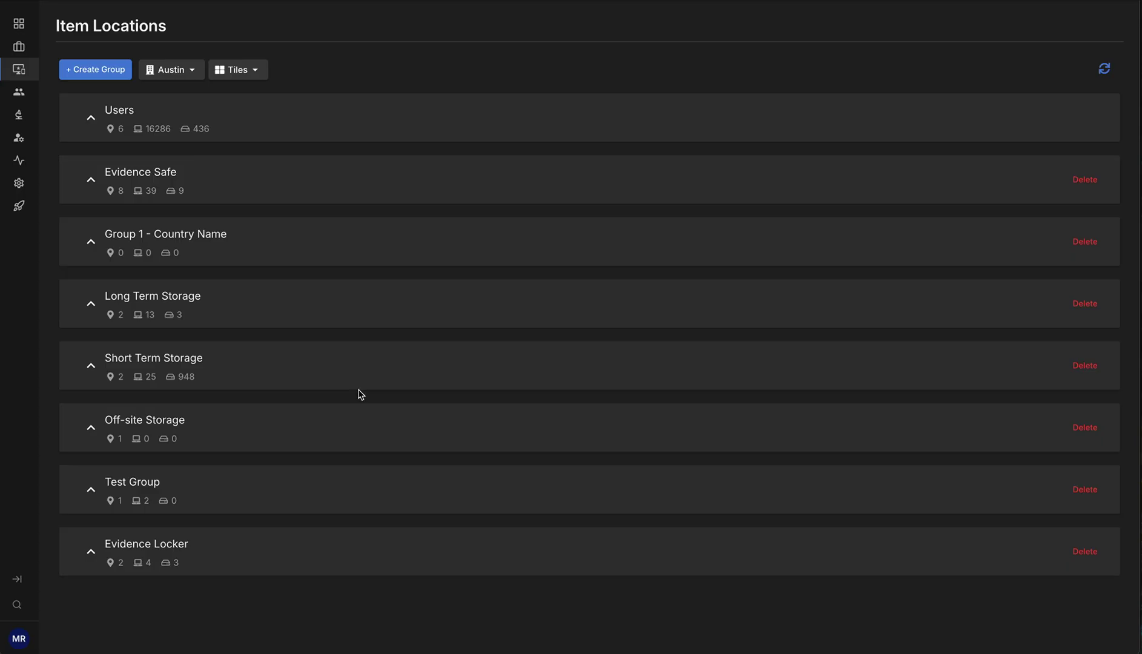
Step: Look through the storage locations inside the Long Term Storage and Evidence Safe groups of the Austin office
left_click(91, 306)
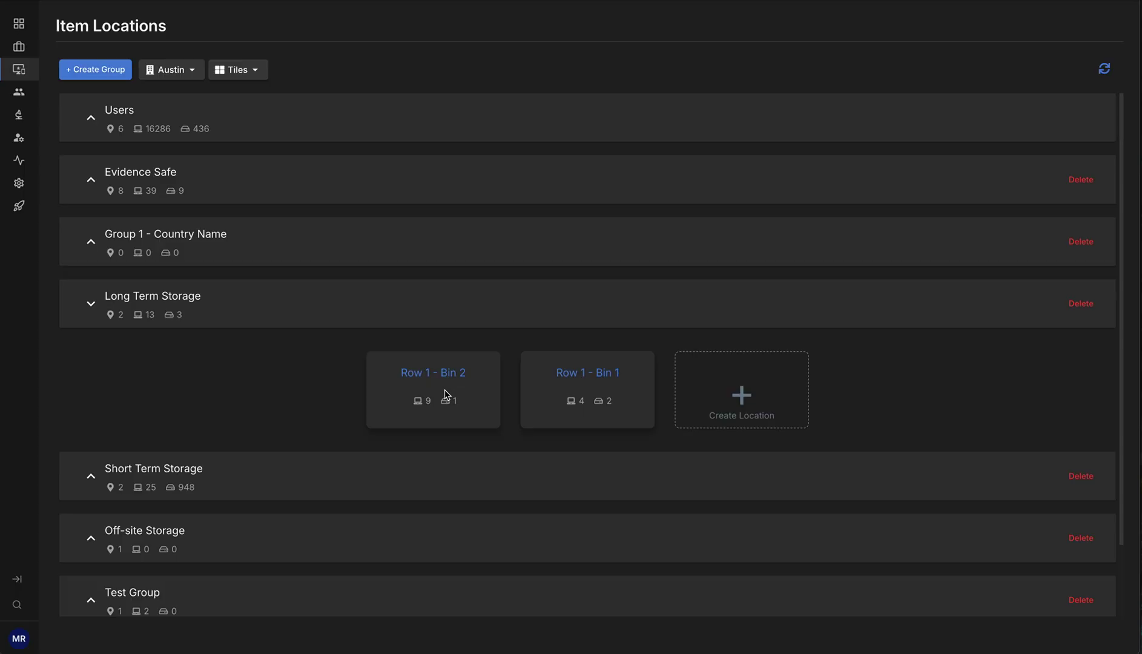
left_click(91, 180)
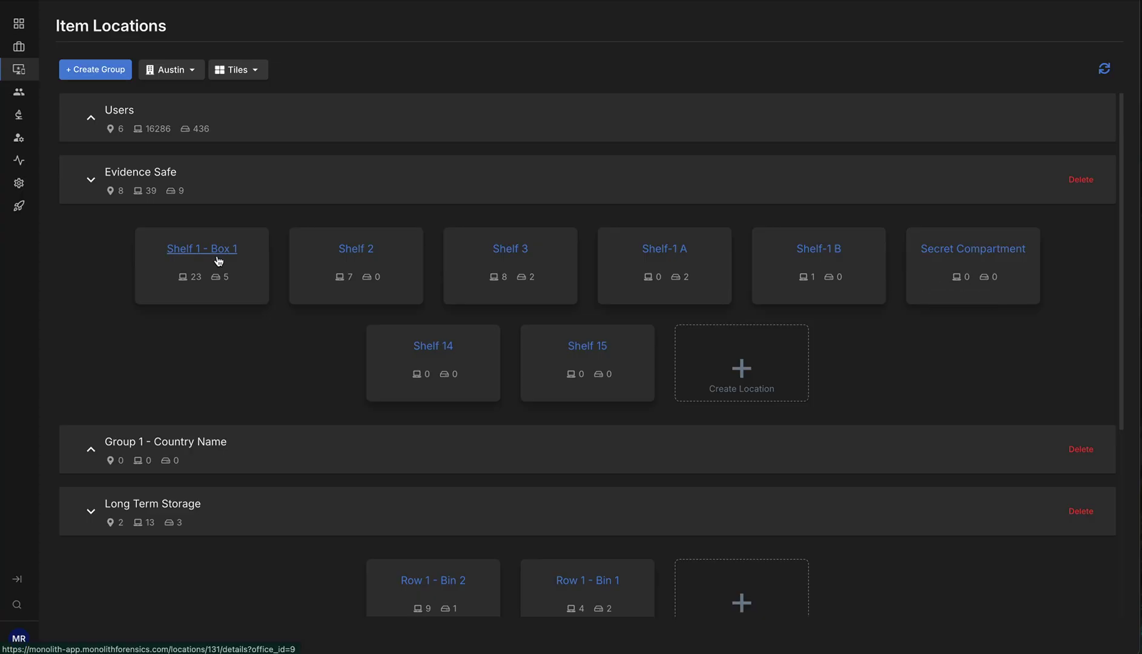
left_click(93, 180)
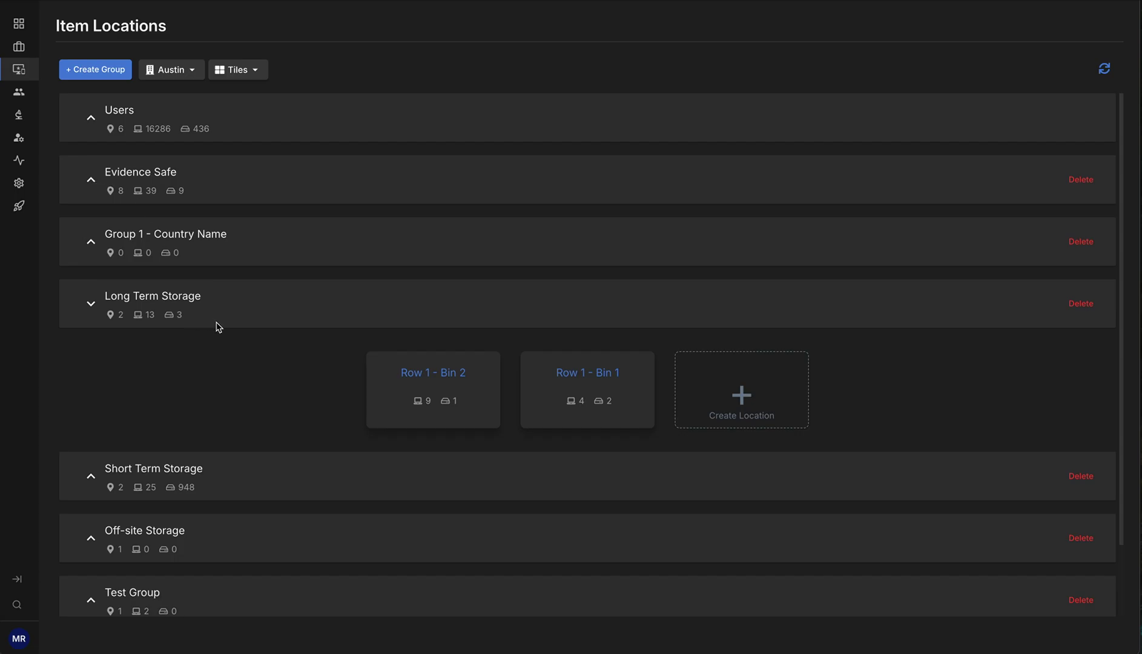
Step: Open the Row 1 - Bin 1 location, review its evidence items and storage items, and return to the locations
left_click(587, 372)
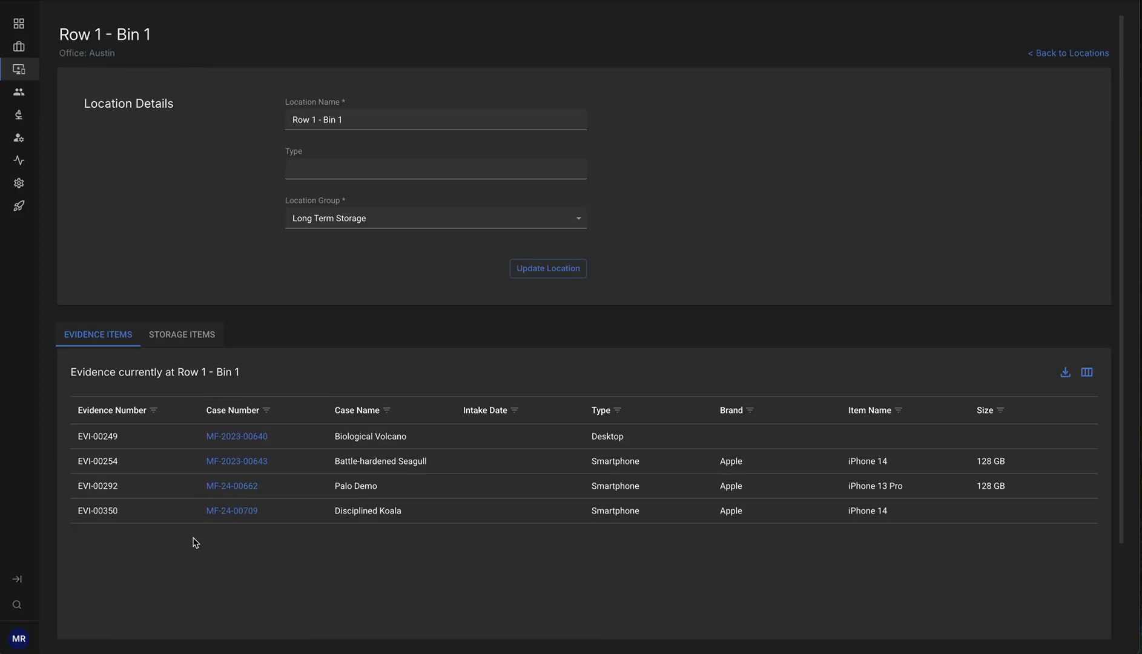
left_click(188, 345)
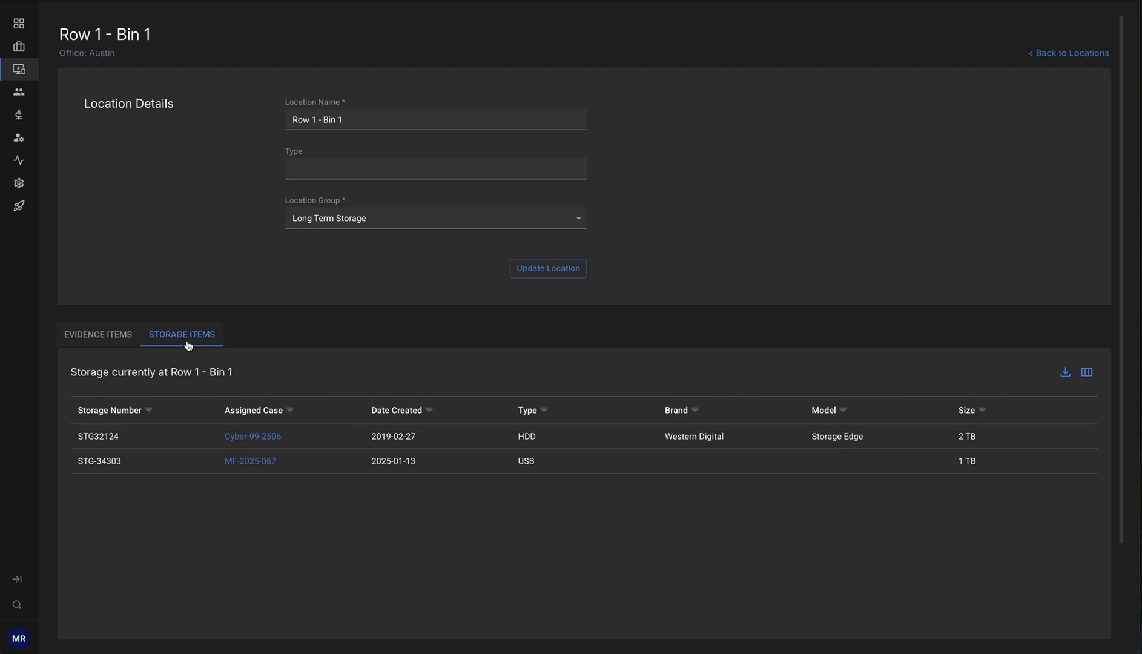
left_click(100, 336)
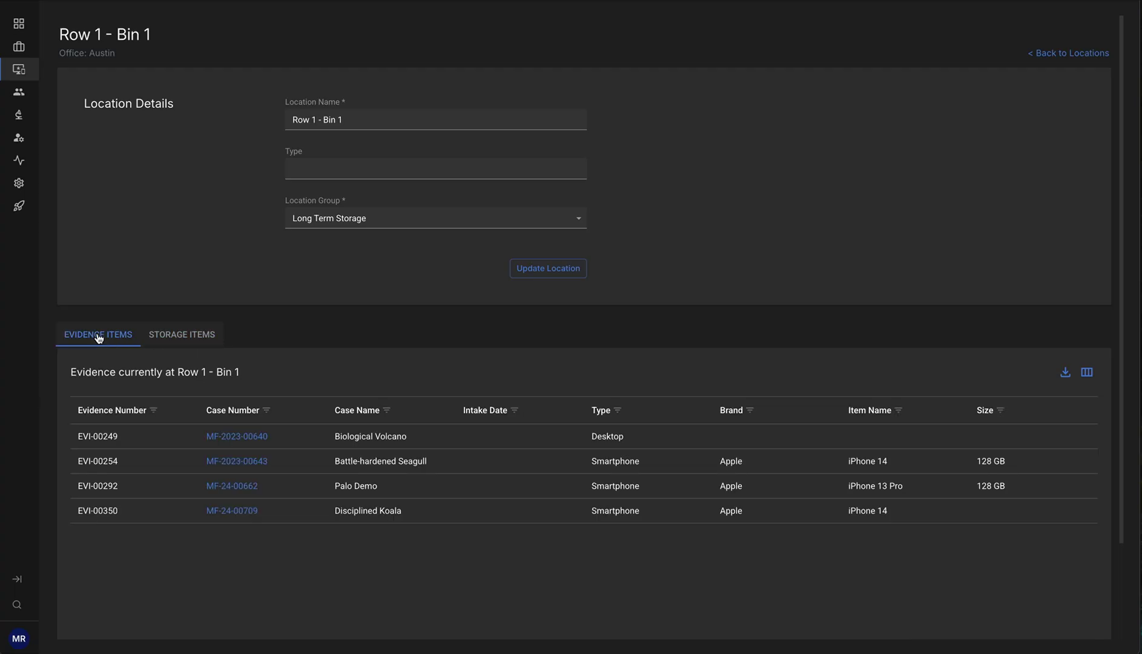
left_click(1076, 58)
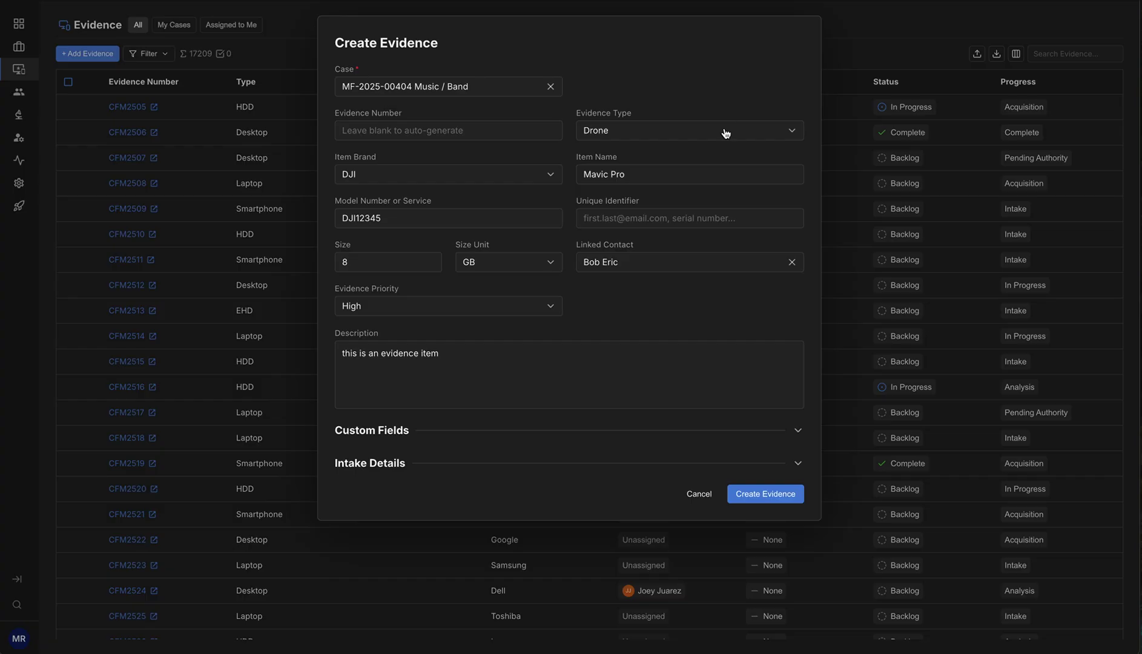
Step: In the new evidence item's intake details, set Received By to Shelf A in the Austin Evidence Locker
left_click(797, 464)
scroll(797, 468, "down", 2)
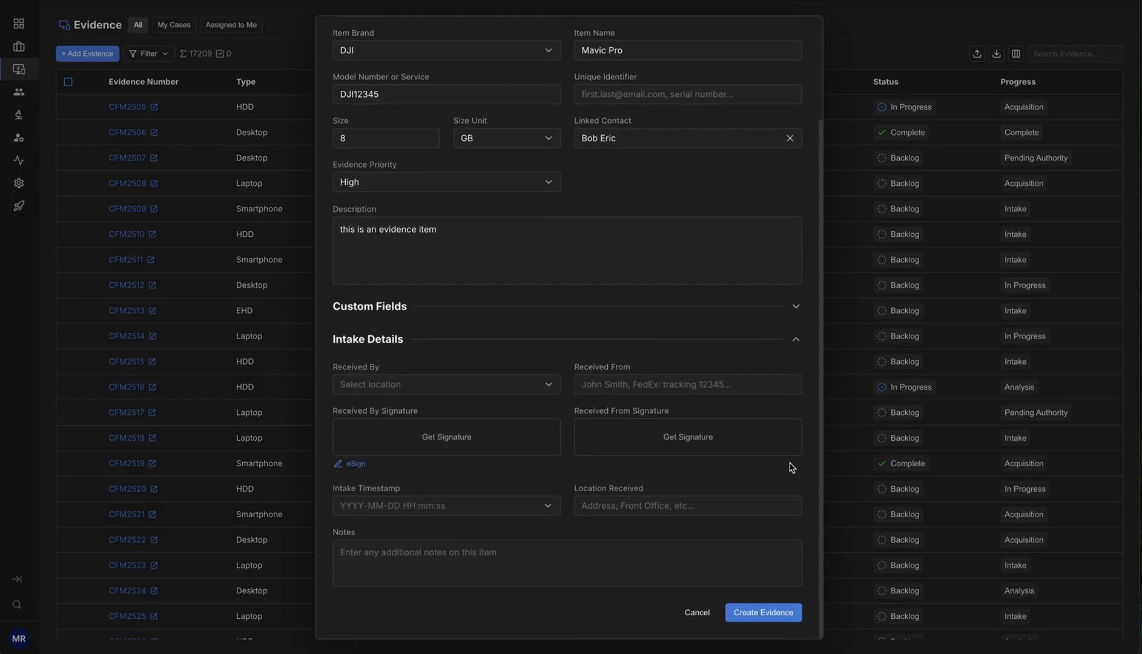
left_click(545, 388)
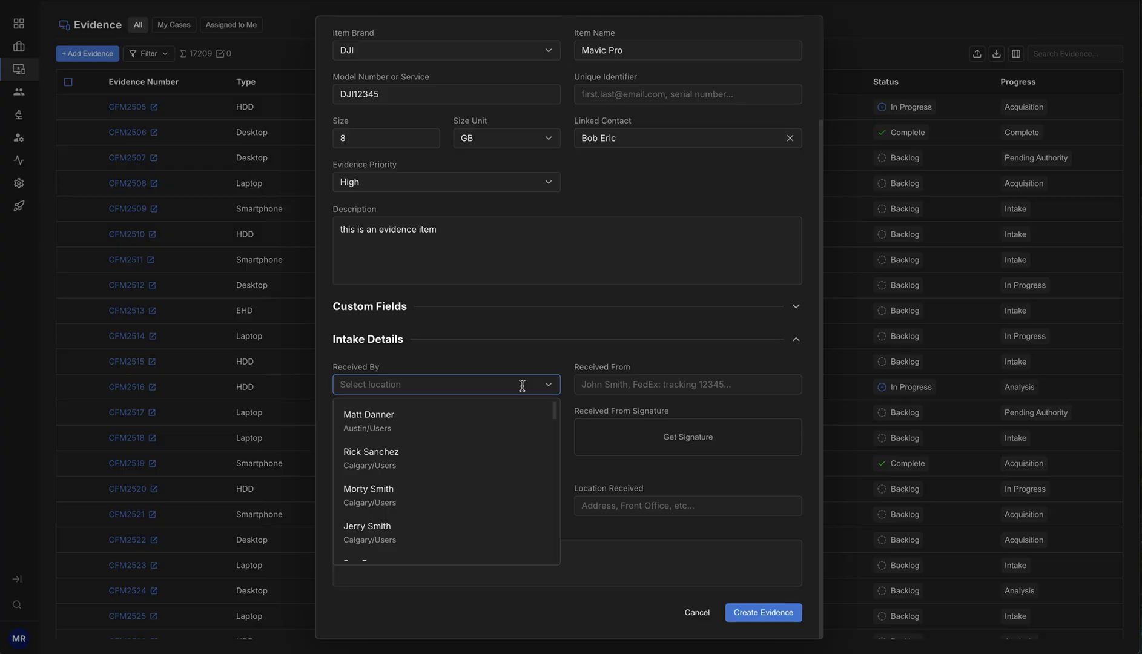
type("evidence locker")
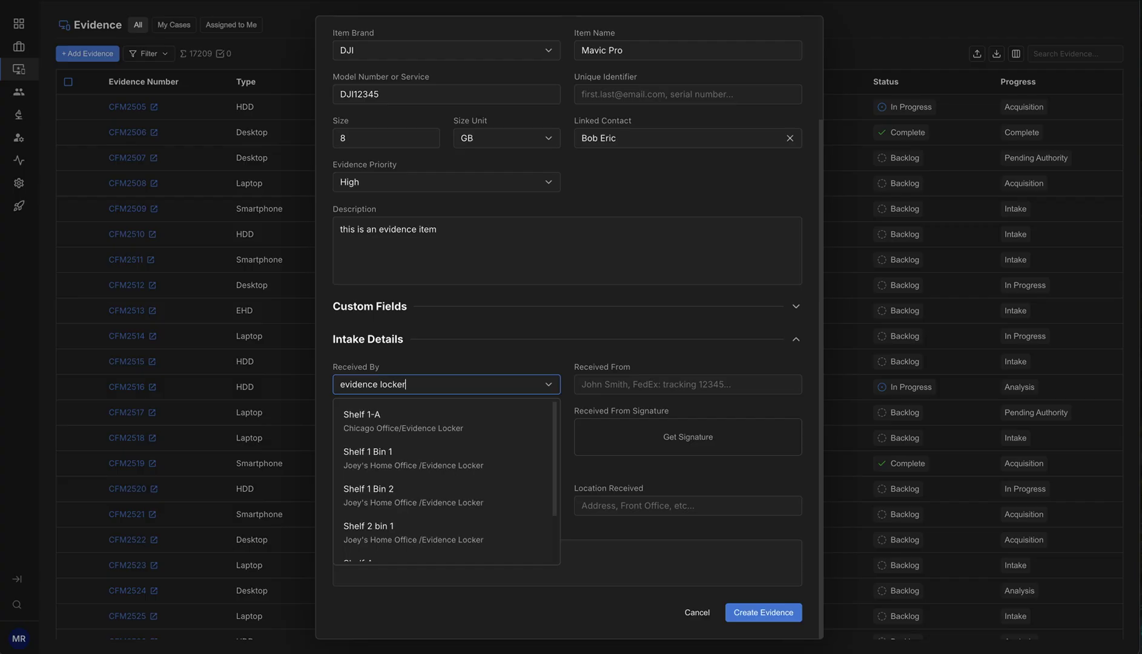
scroll(553, 430, "down", 2)
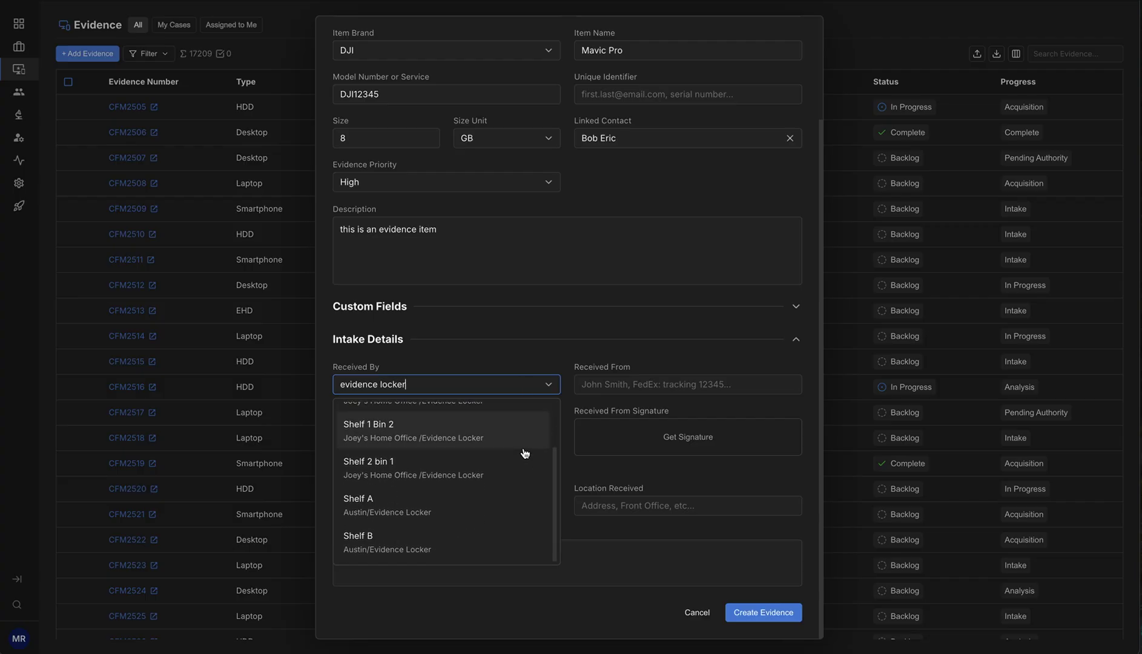
left_click(491, 510)
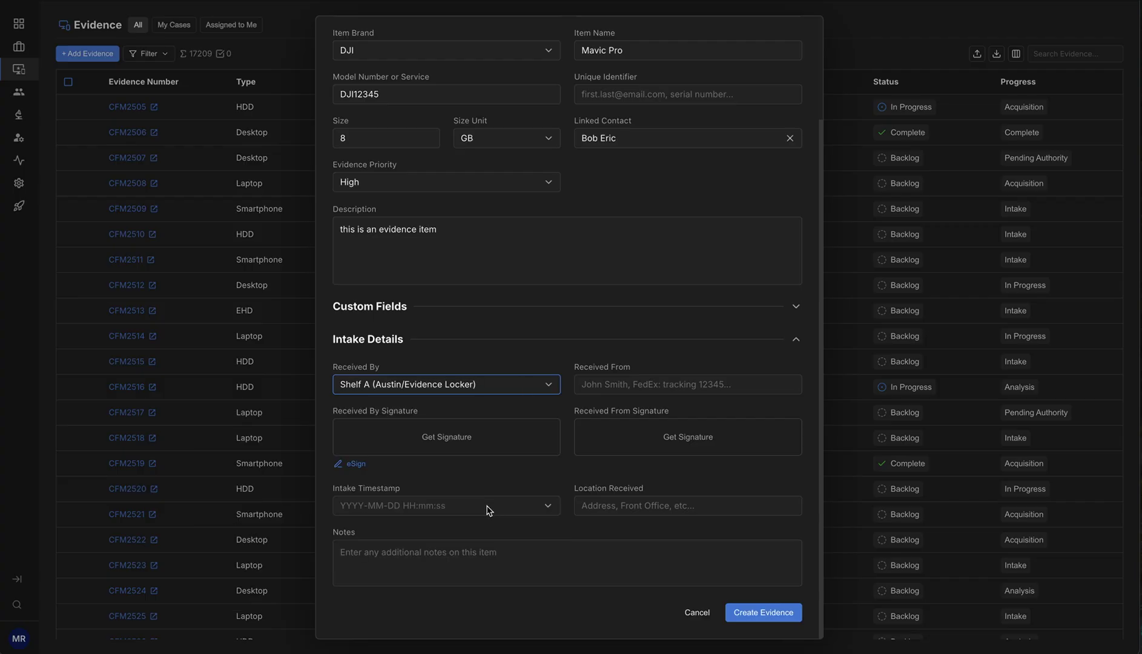
left_click(355, 464)
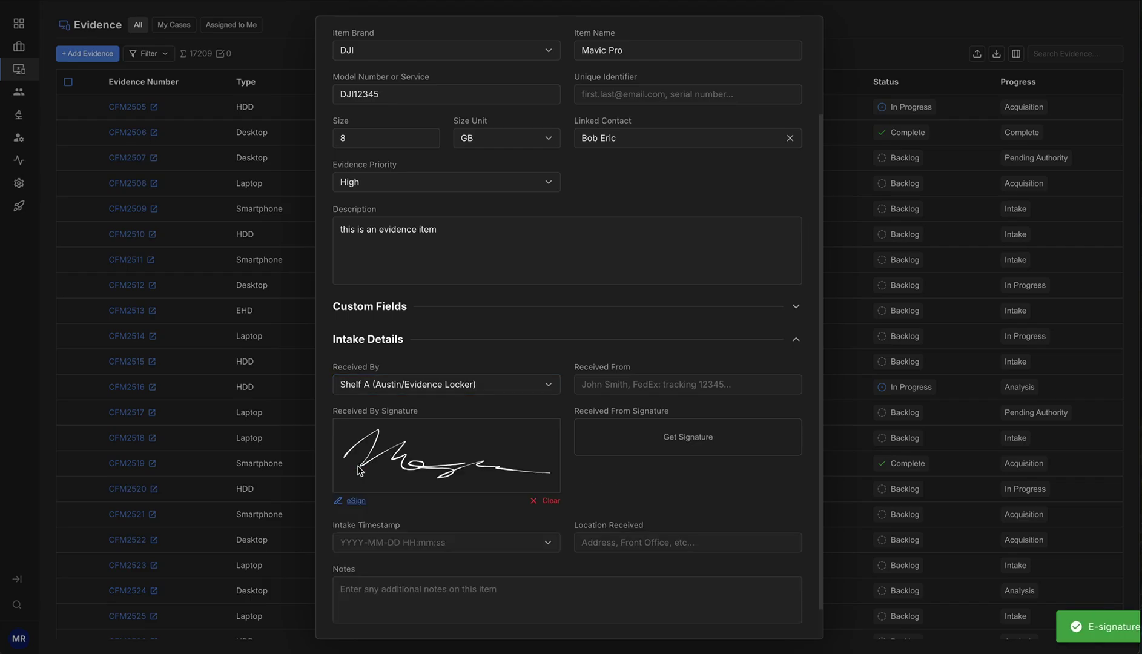
left_click(552, 547)
left_click(398, 437)
Step: Enter the full name of the person the item was received from and capture that person's handwritten signature
left_click(666, 380)
type("John Smith")
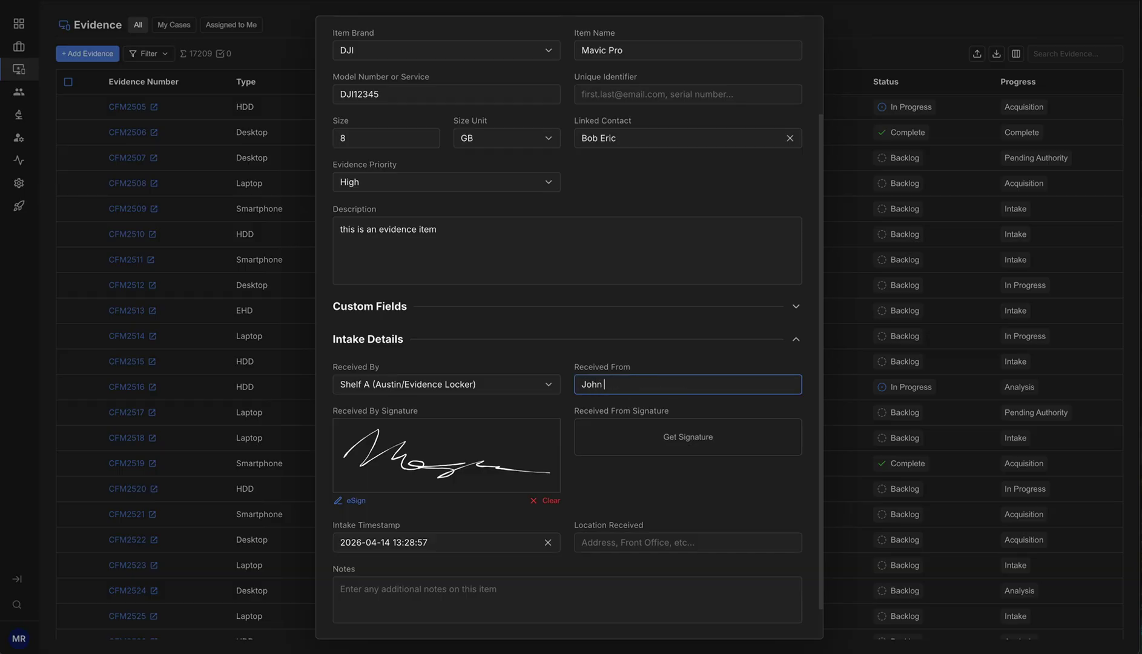
left_click(700, 425)
mouse_move(459, 346)
left_mouse_down()
mouse_move(611, 371)
mouse_move(729, 331)
left_mouse_up()
left_click(819, 428)
Step: Set the intake's Location Received to Front Office
scroll(582, 570, "down", 1)
left_click(608, 514)
type("Front Office")
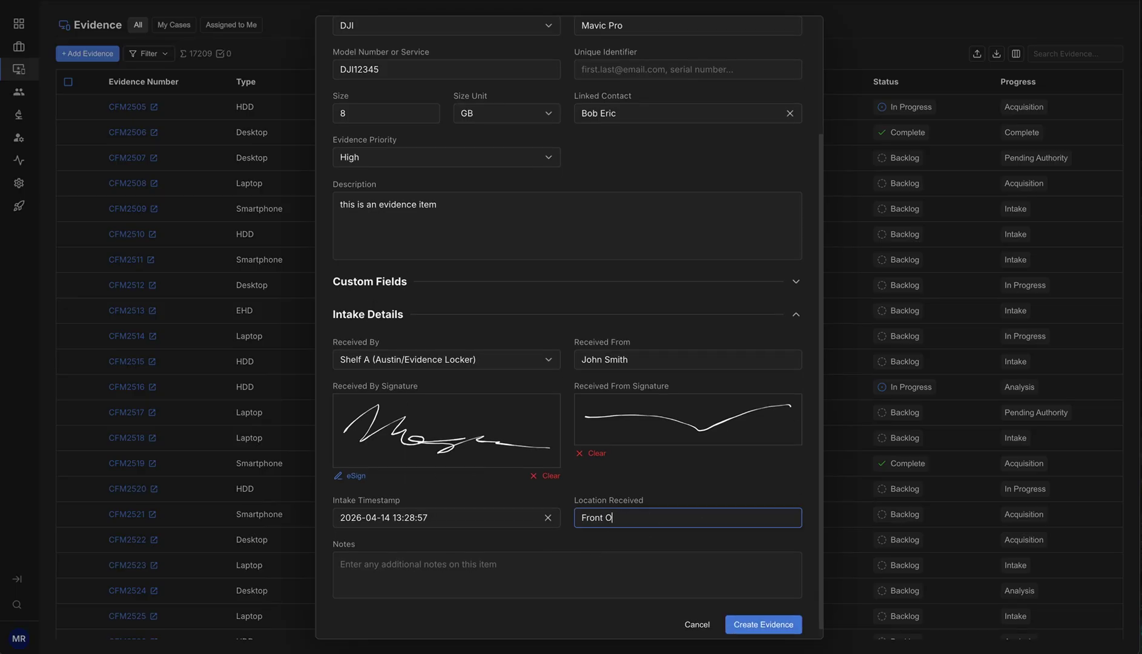
Step: Add the intake note "this is a note" and create the evidence item
left_click(589, 569)
type("htis")
key("BackSpace")
key("BackSpace")
key("BackSpace")
key("BackSpace")
type("this is a note")
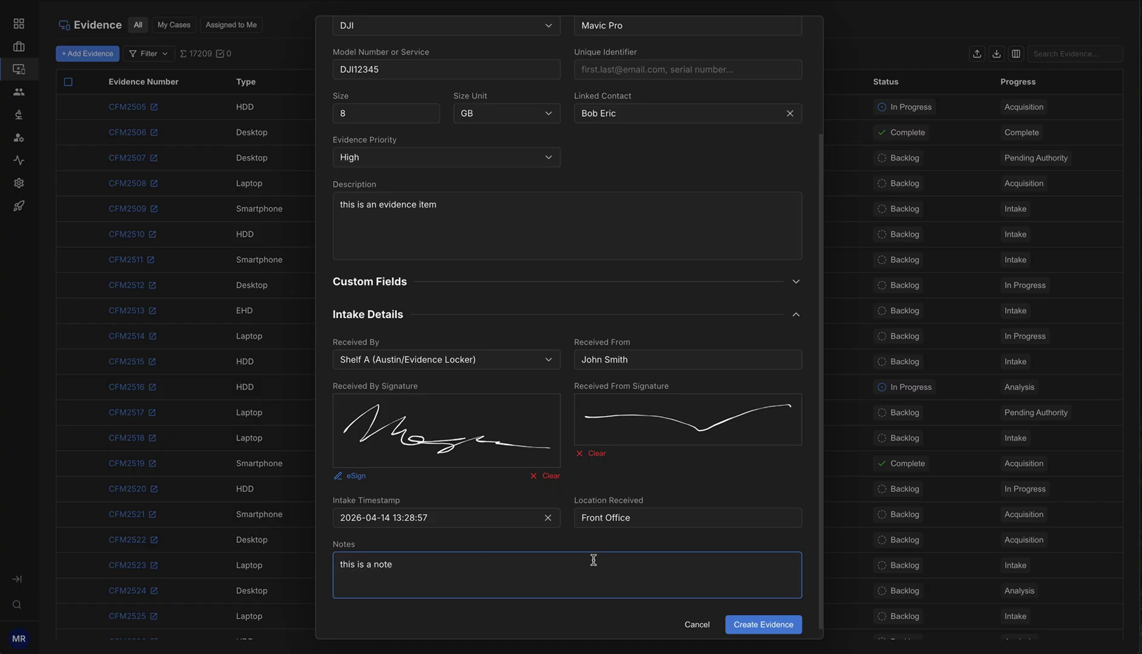
left_click(775, 626)
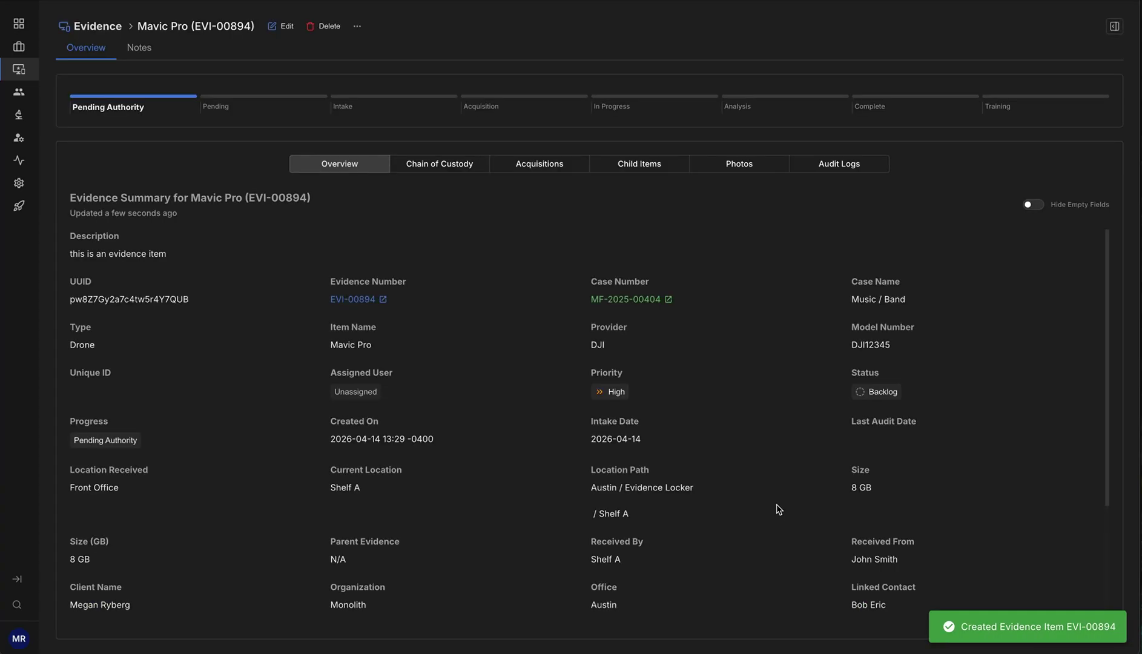
Step: Examine the new evidence item's summary, focusing on its current location and location path
scroll(776, 509, "down", 3)
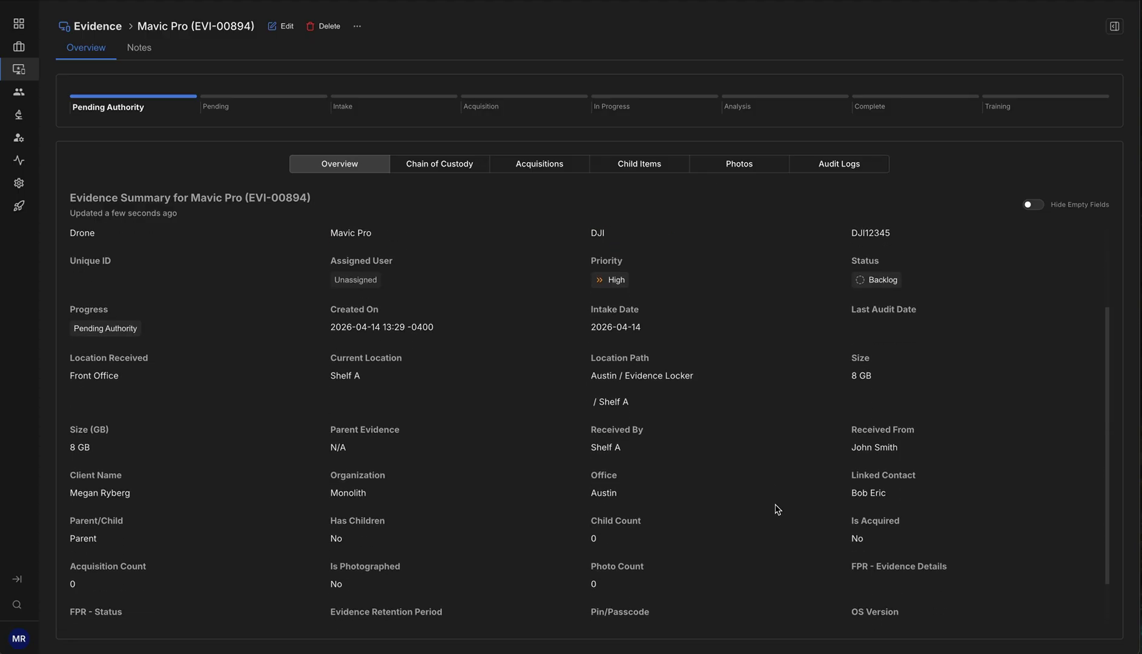
scroll(778, 509, "down", 2)
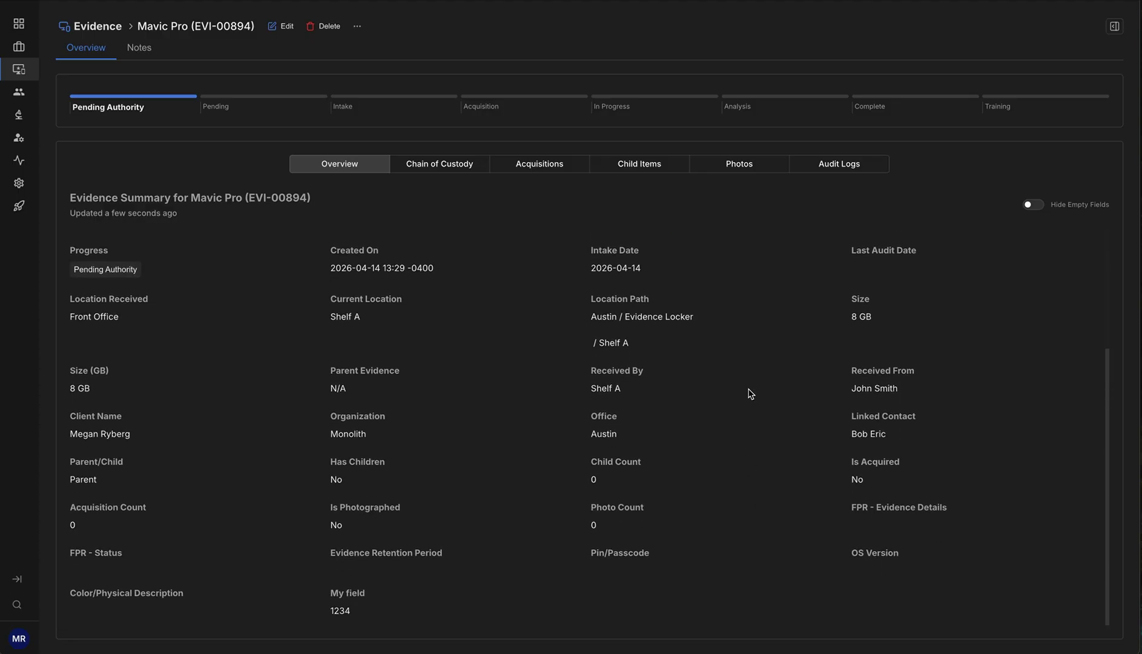
scroll(330, 303, "up", 5)
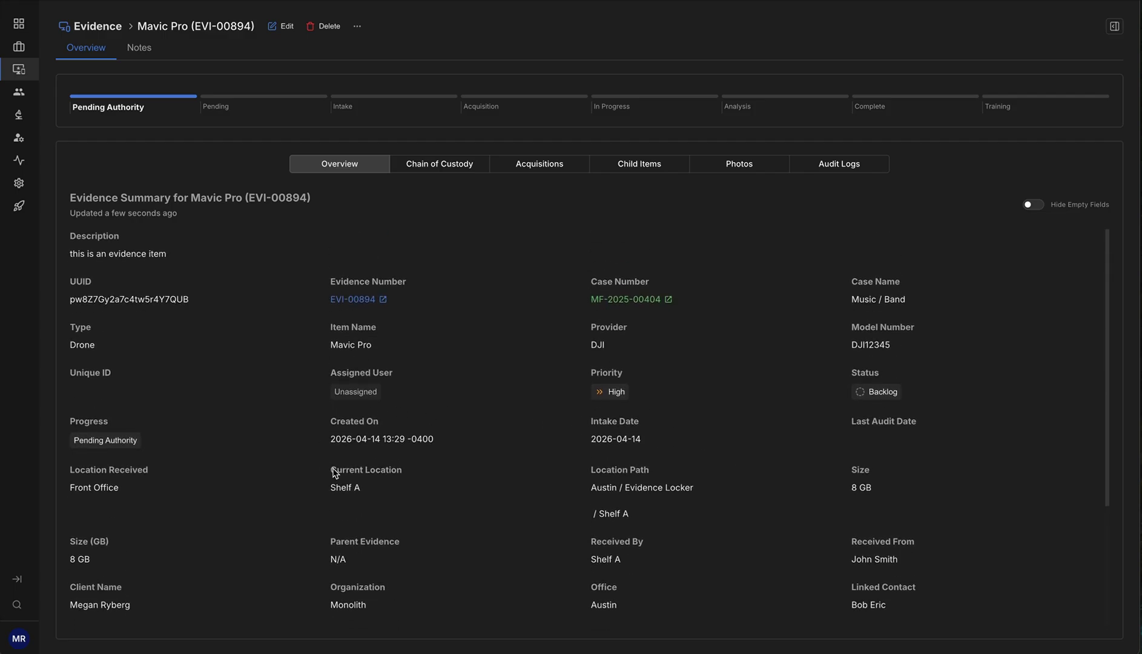
left_click_drag(330, 480, 362, 496)
left_click_drag(591, 476, 632, 522)
left_click(636, 520)
left_click_drag(592, 487, 700, 489)
left_click_drag(599, 514, 628, 513)
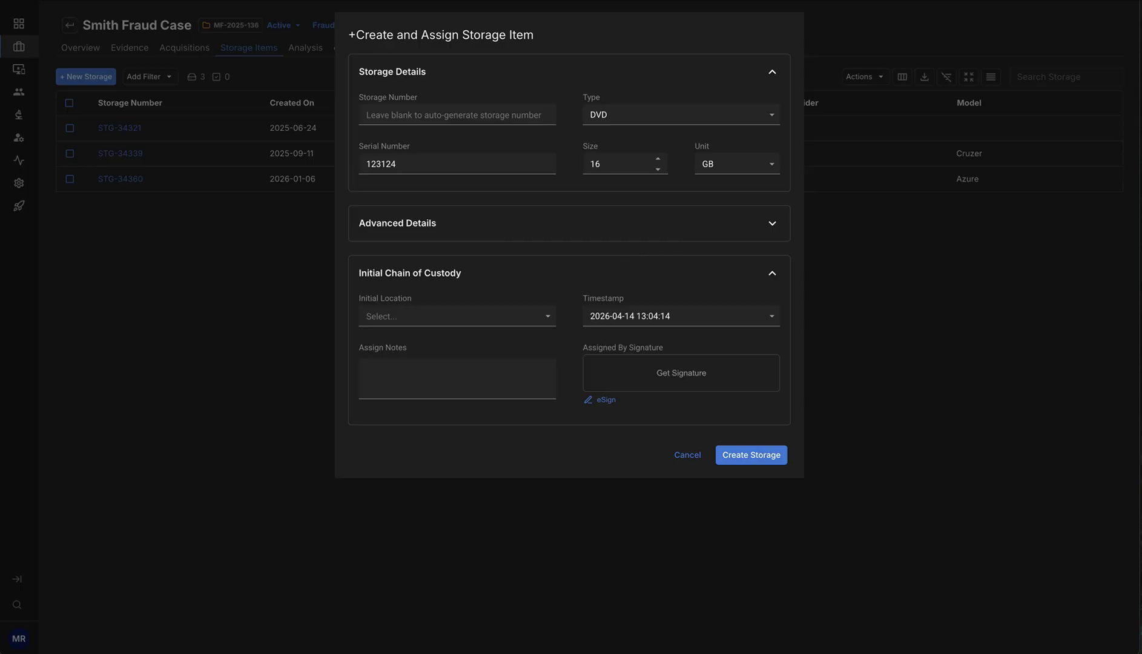
Step: Try to filter the new storage item's initial location choices by "evidence locker"
left_click(542, 321)
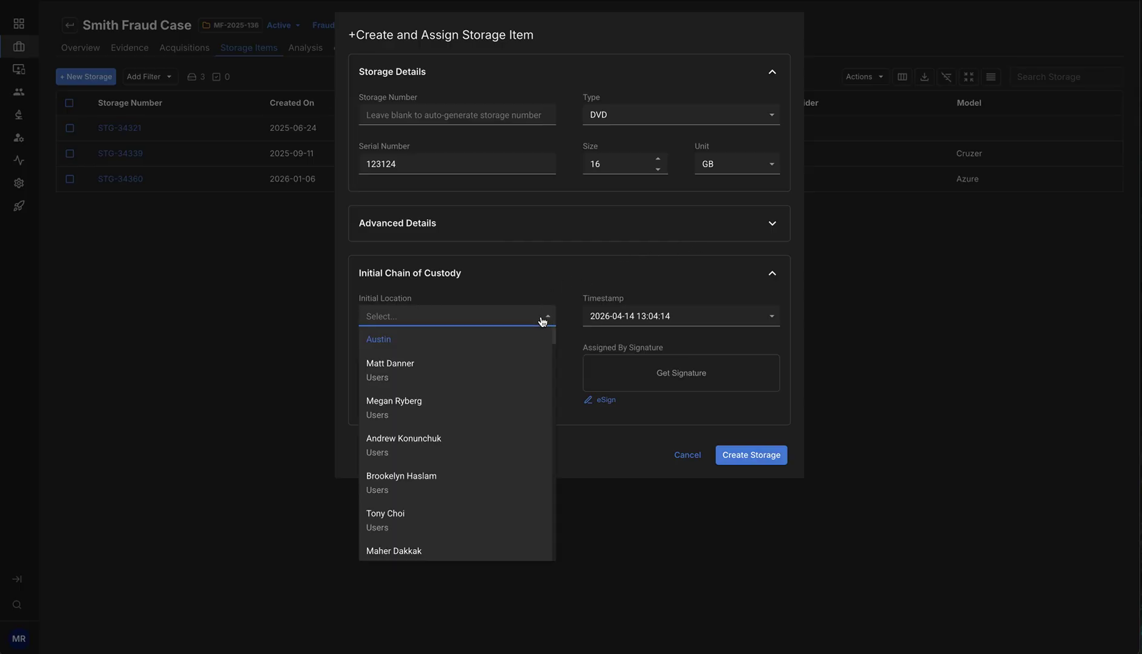
type("evidence locker")
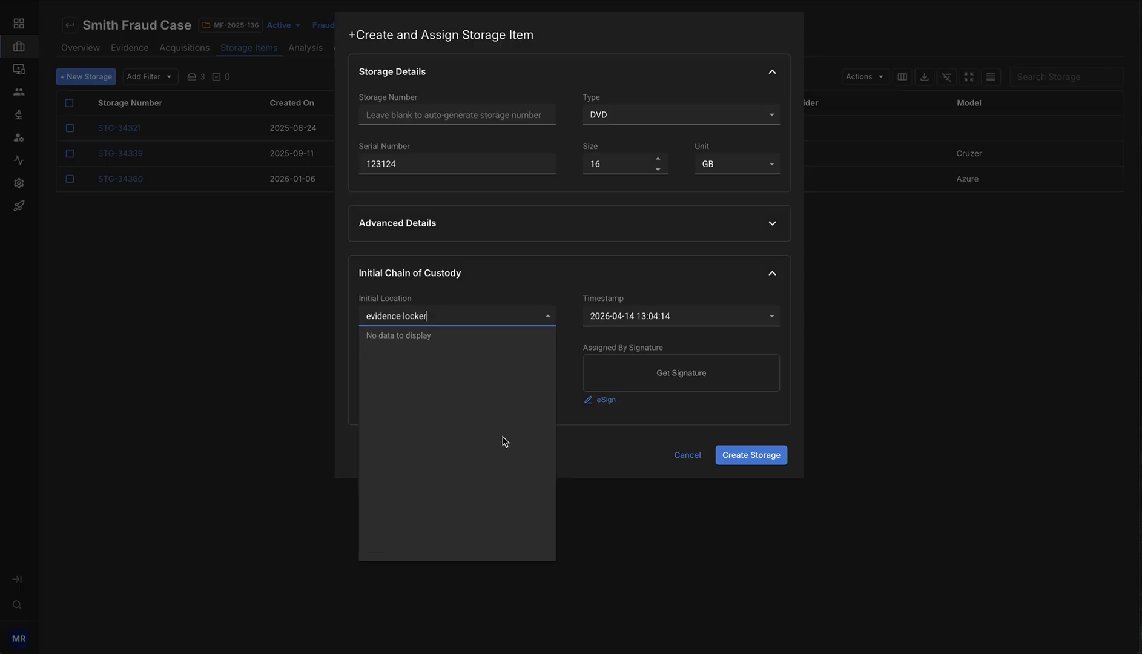
key("BackSpace")
key("BackSpace")
key("BackSpace")
key("ctrl+a")
key("BackSpace")
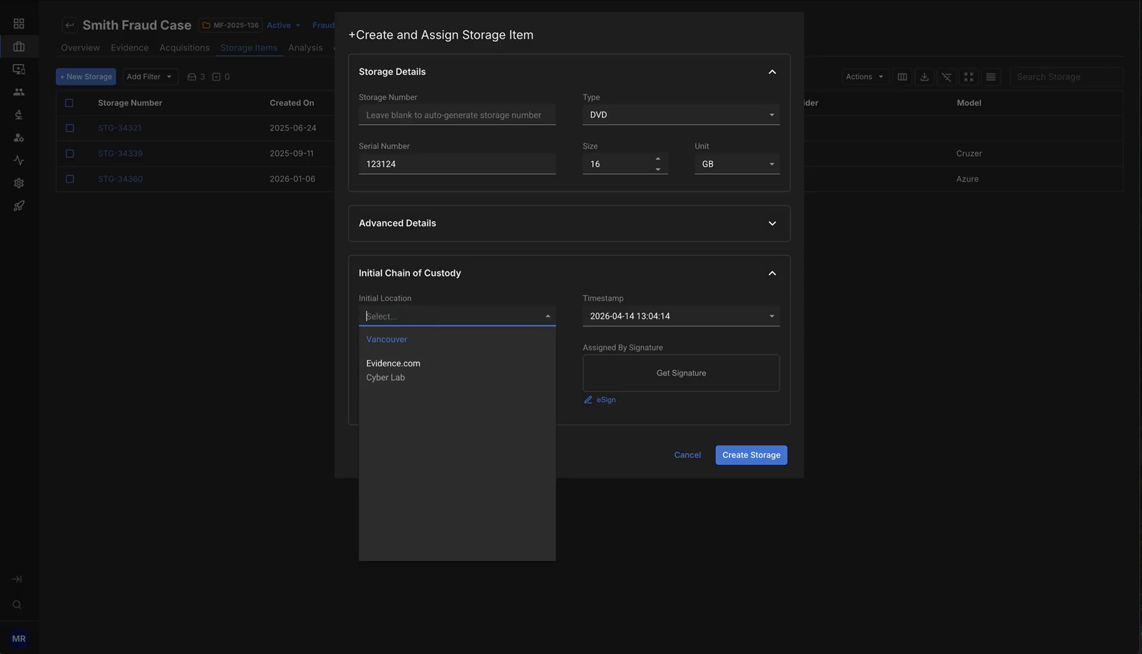
Step: Set the storage item's initial location to Shelf A in the Austin Evidence Locker
scroll(479, 406, "down", 15)
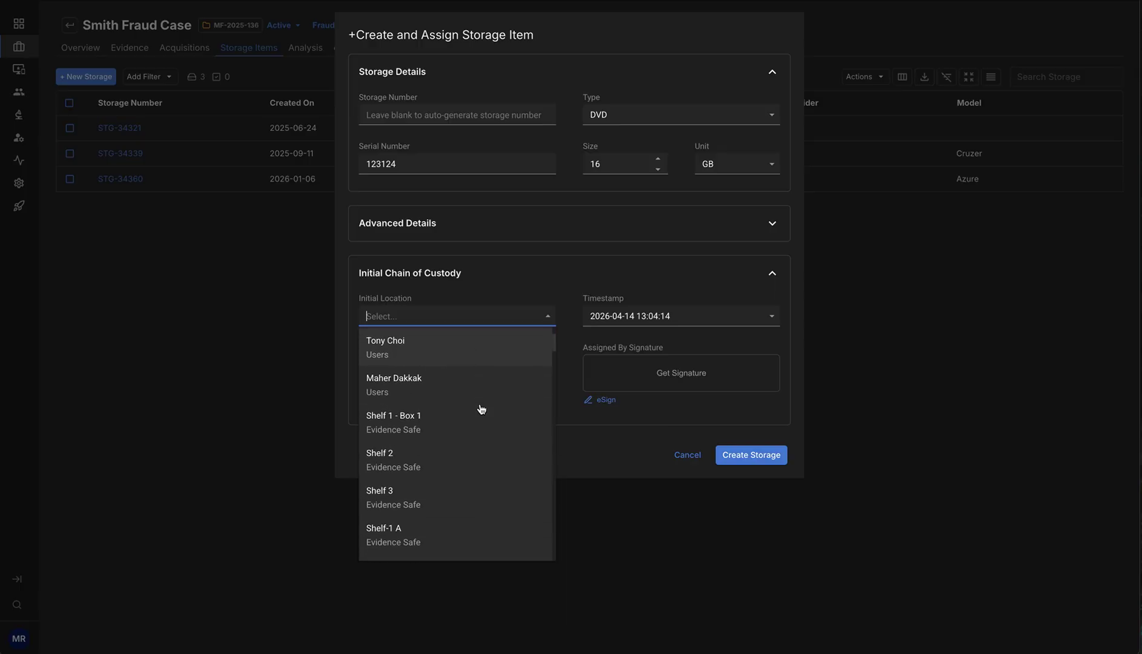
scroll(476, 449, "down", 1)
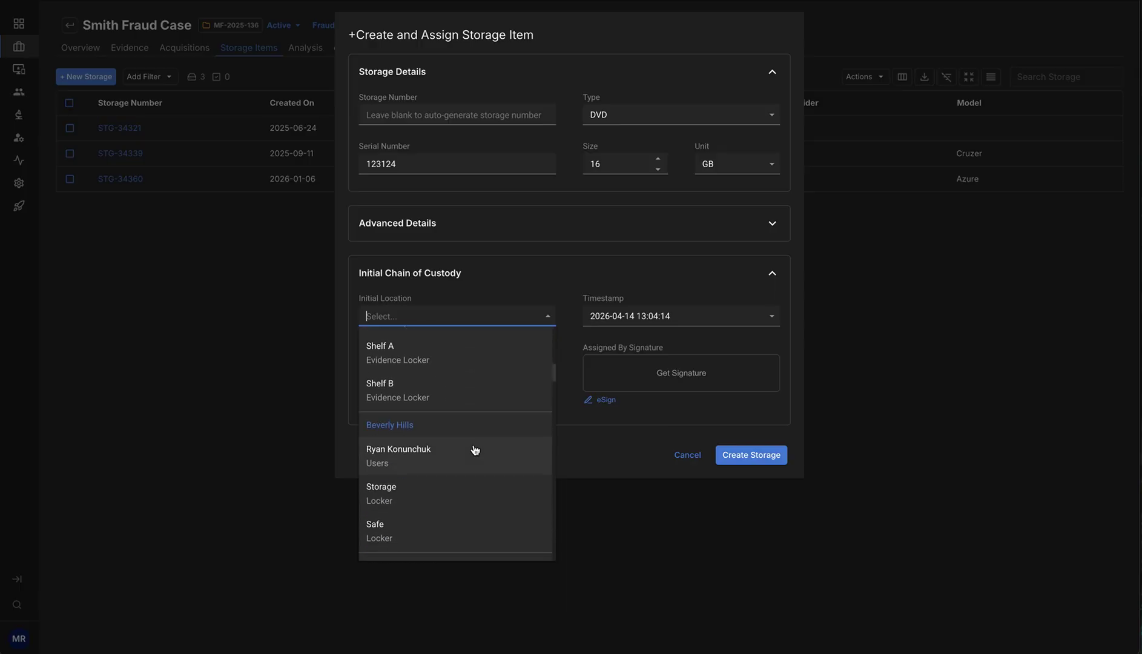
left_click(460, 359)
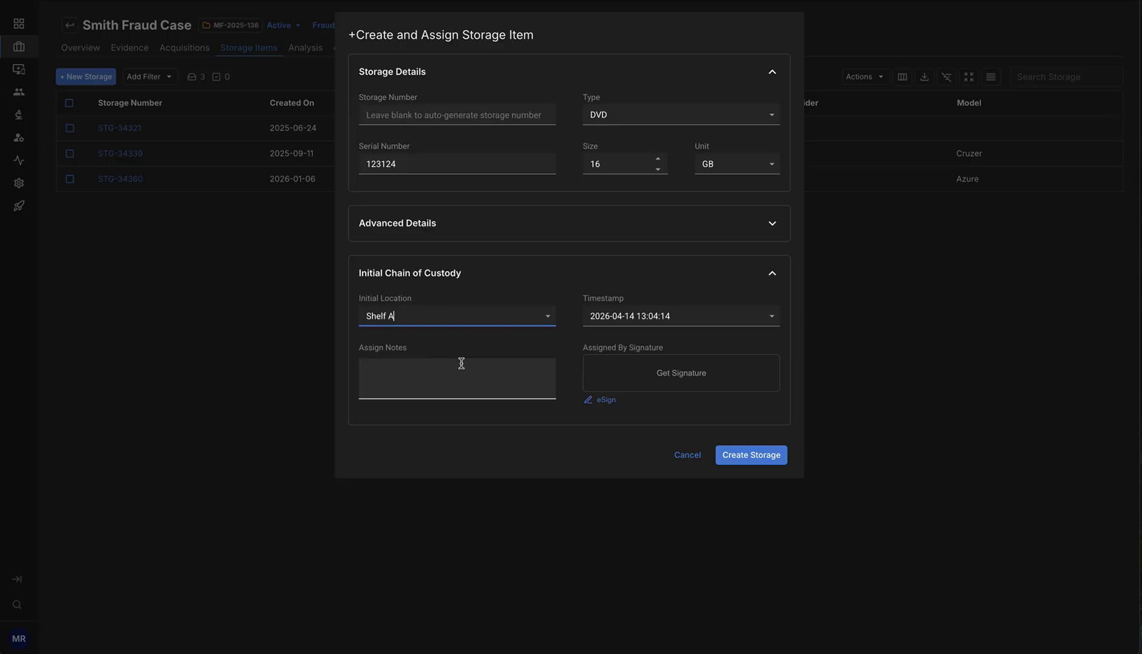
Step: E-sign the storage item's initial chain of custody and create the storage item
left_click(606, 400)
left_click(771, 485)
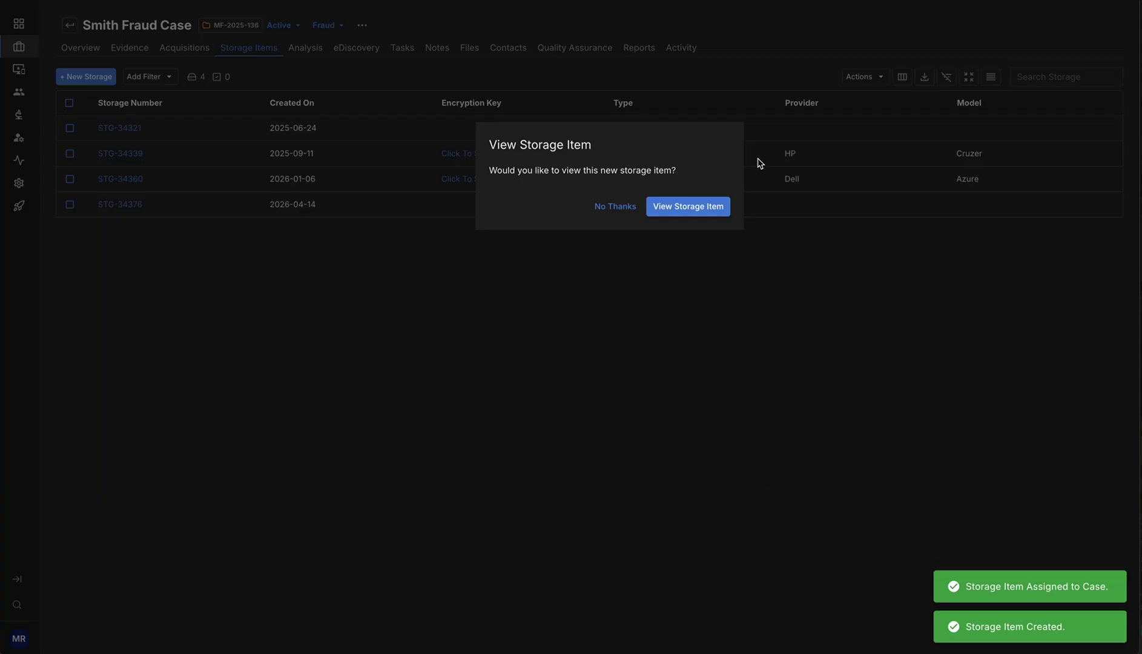
Step: View the newly created storage item's details and check its current location and location path
left_click(694, 214)
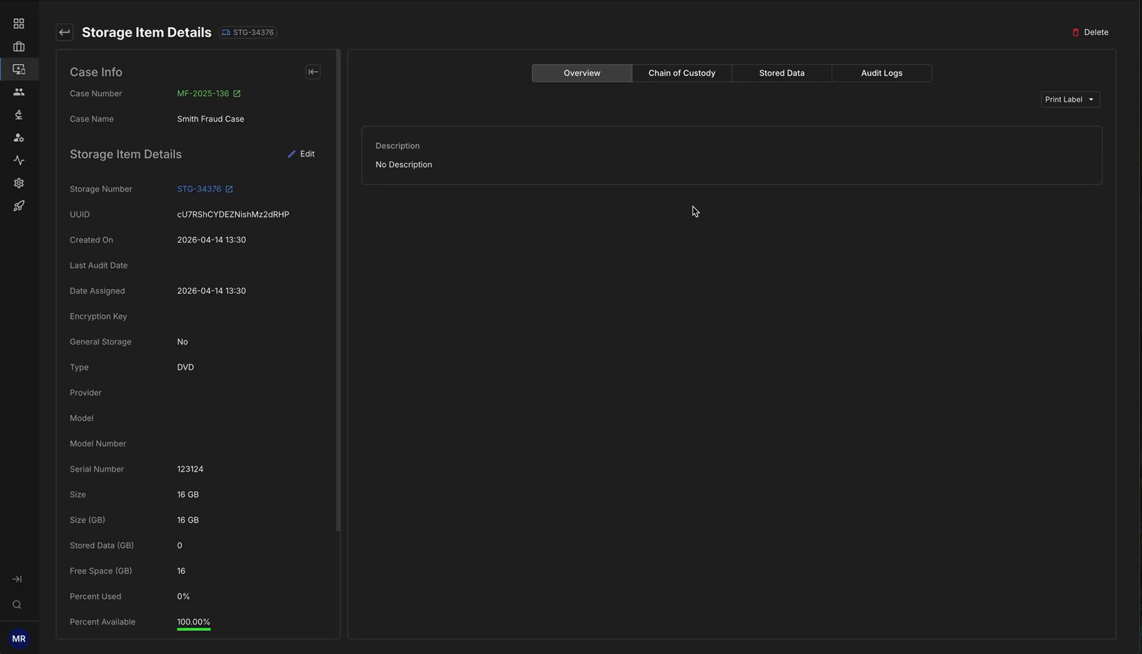
scroll(263, 289, "down", 3)
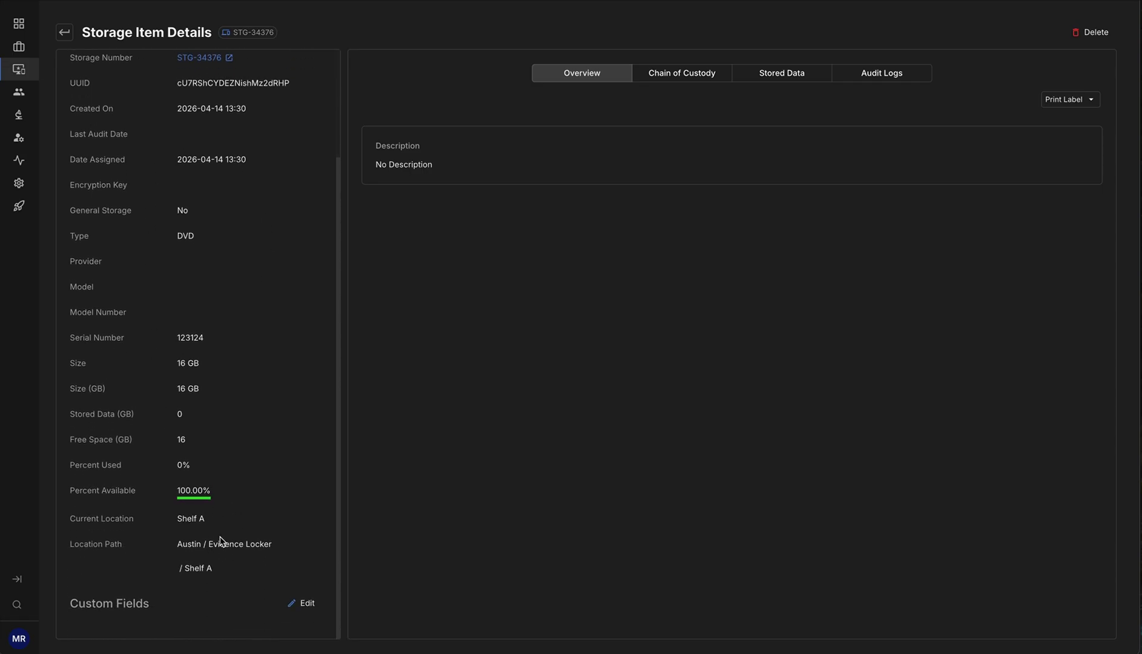
left_click_drag(70, 516, 219, 571)
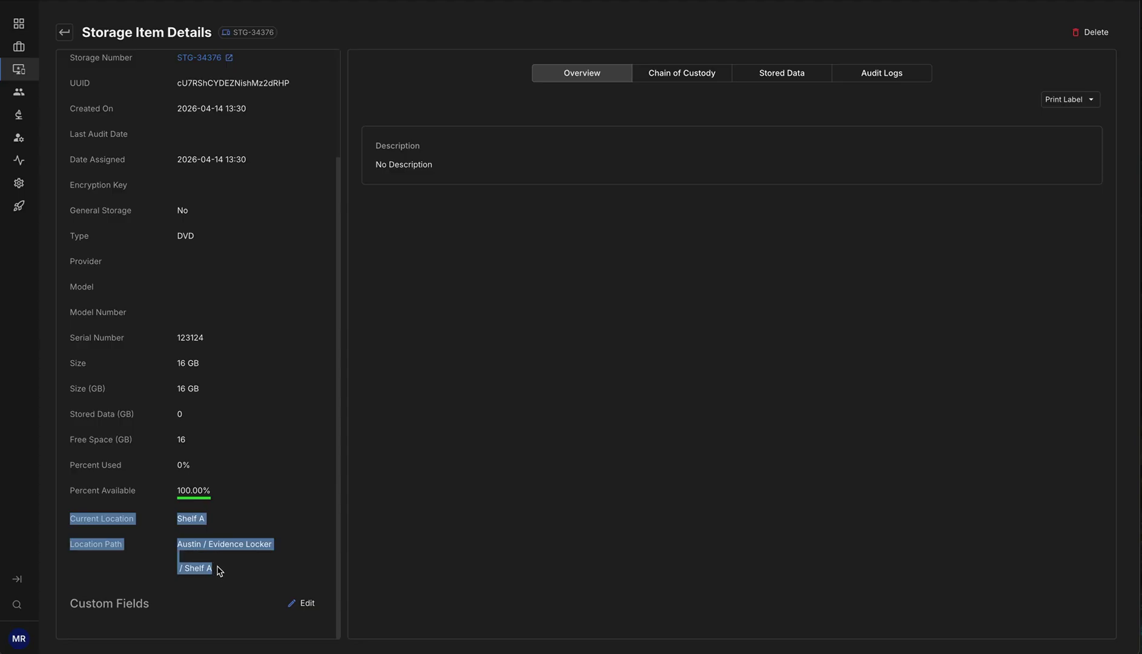
left_click(217, 572)
scroll(218, 557, "up", 3)
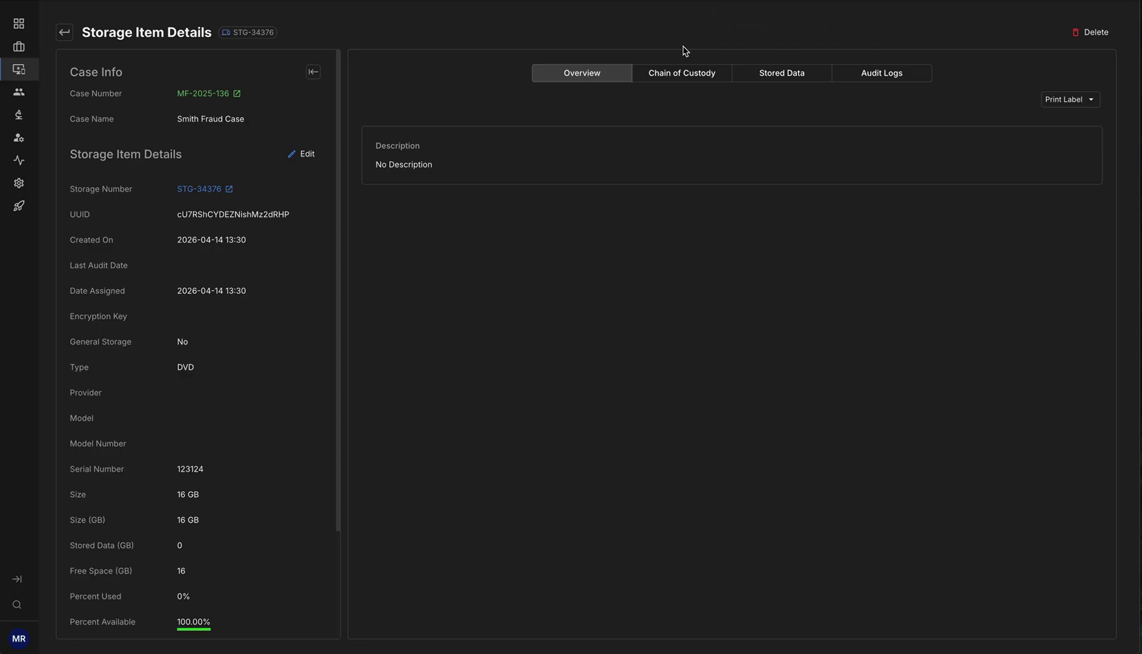
Step: Return to the Item Locations page for the Austin office
left_click(754, 1)
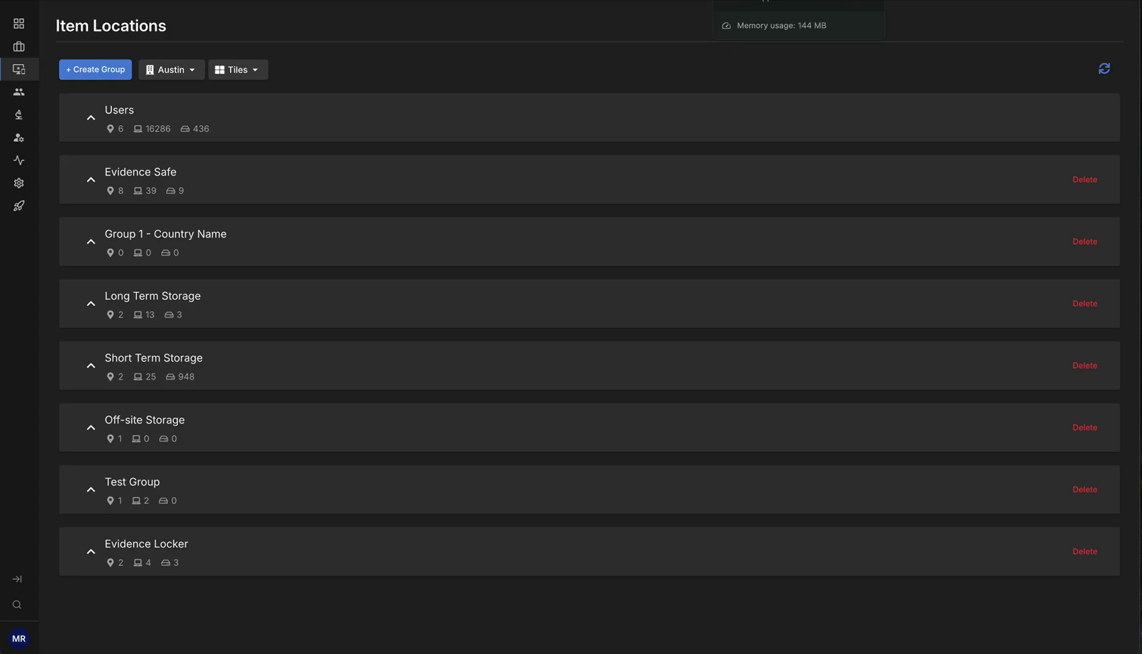